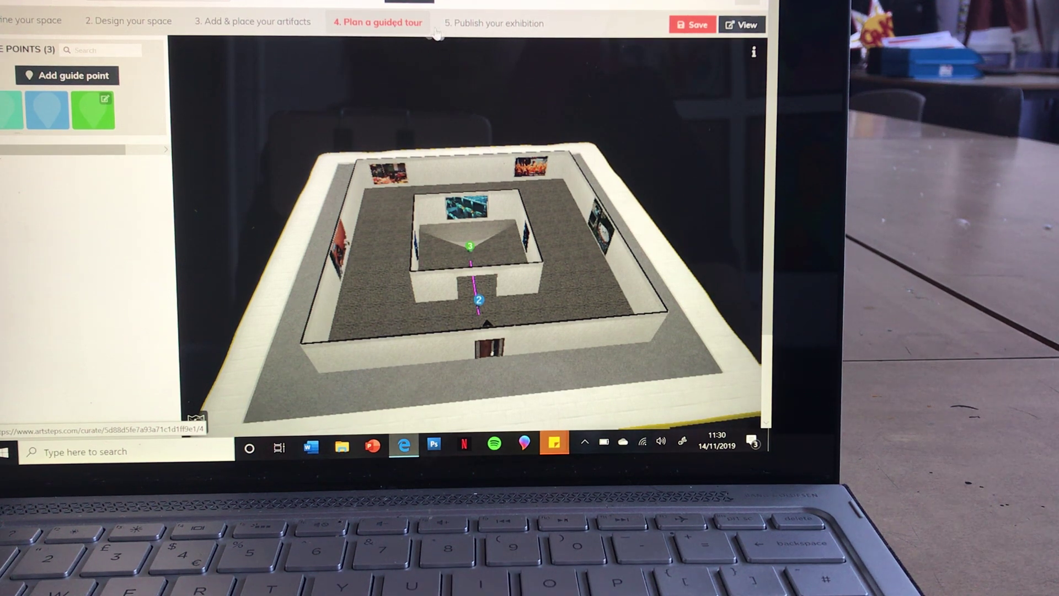
# - Go to the publishing step of the photography exhibition
pyautogui.click(475, 25)
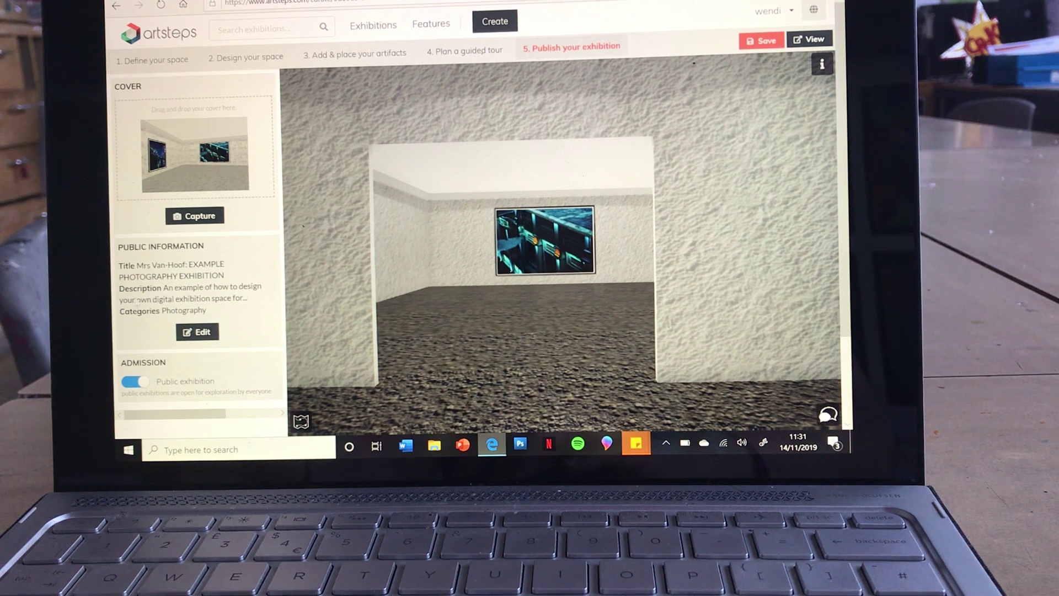
# - Open the Public Information editor with the title, description and Photography category
pyautogui.click(198, 331)
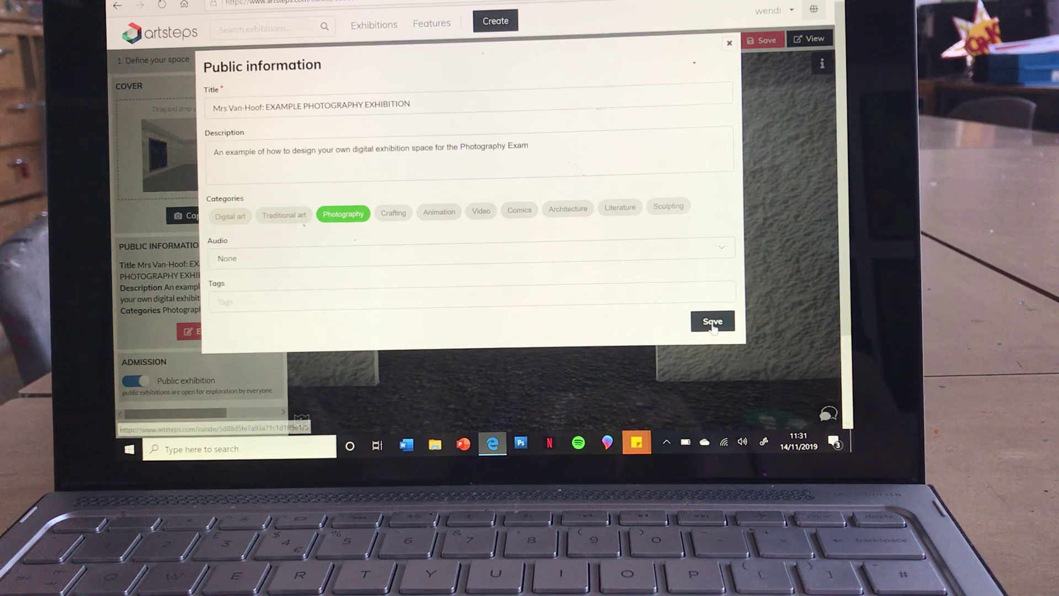
# - Save the public information, toggle public admission off and back on, then save the exhibition
pyautogui.click(712, 323)
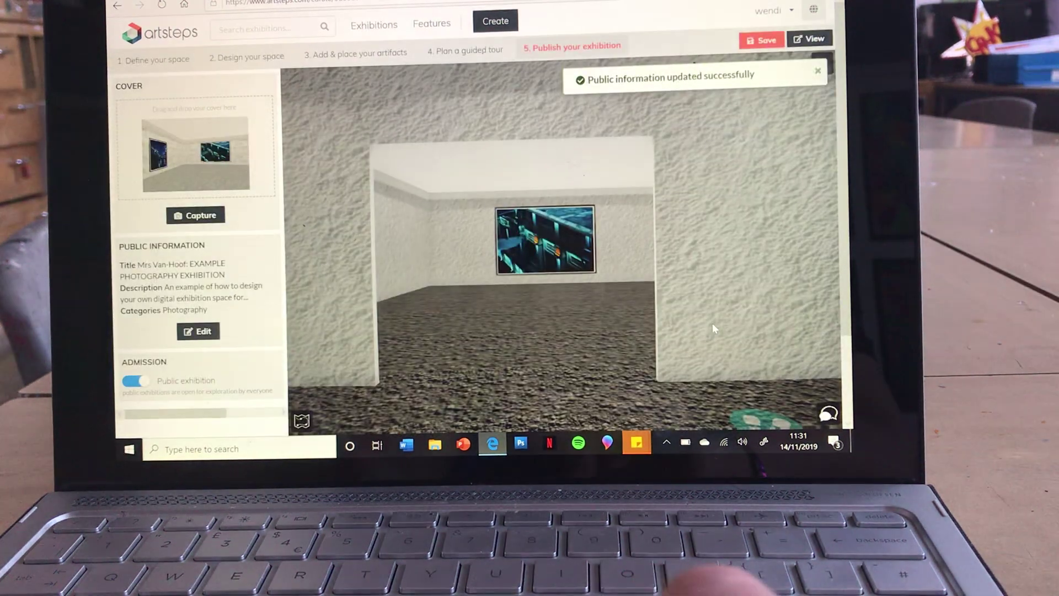
pyautogui.click(134, 381)
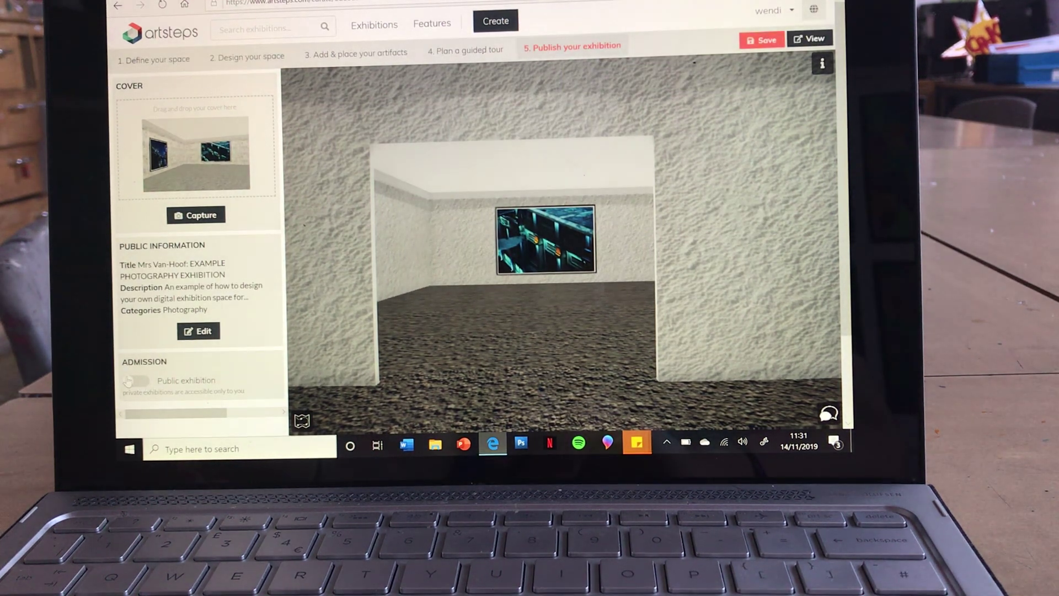
pyautogui.click(134, 381)
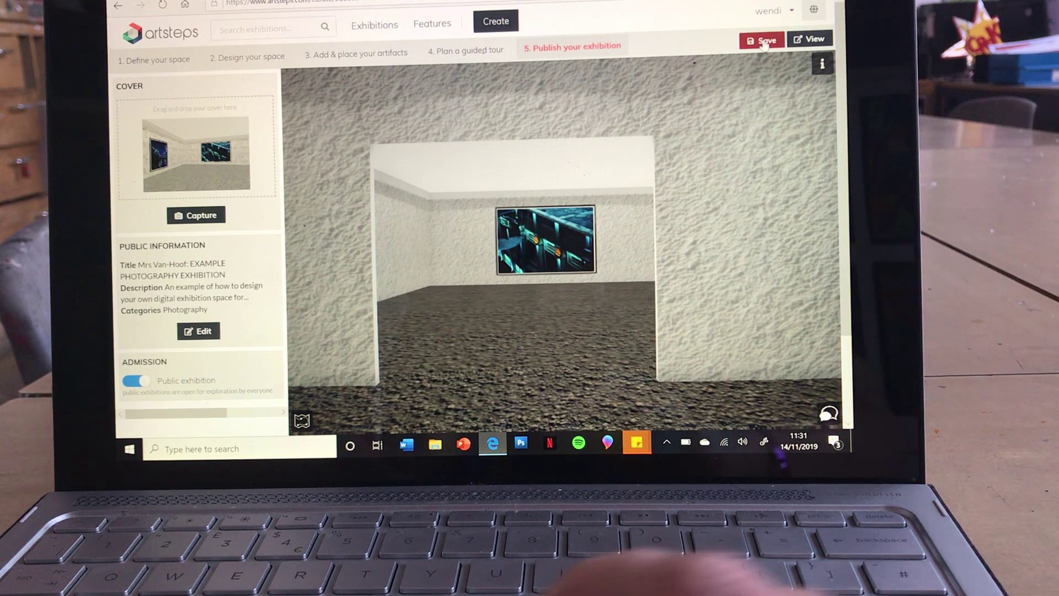
pyautogui.click(764, 41)
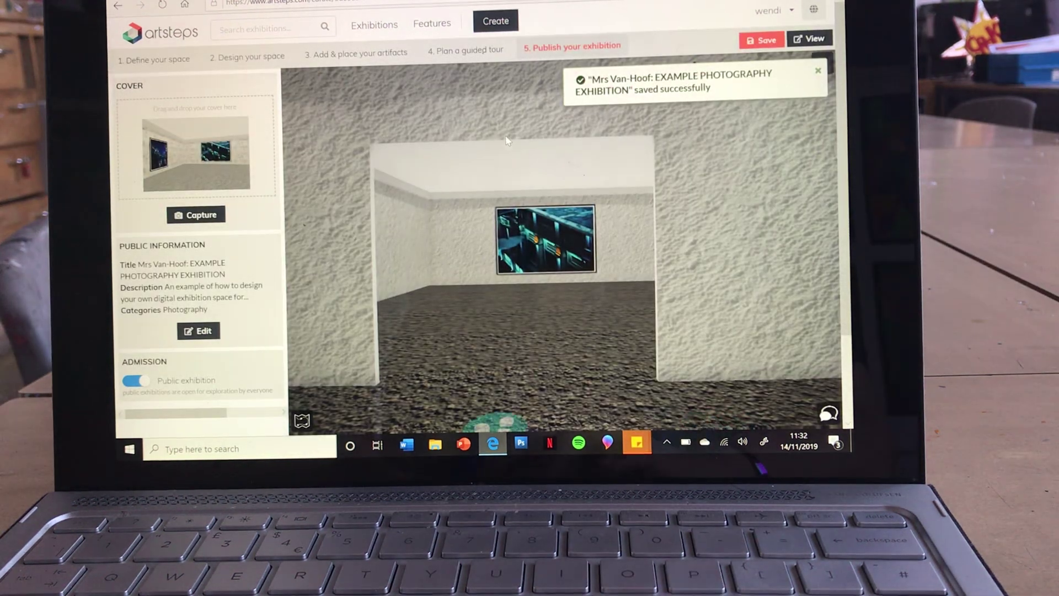
pyautogui.click(791, 16)
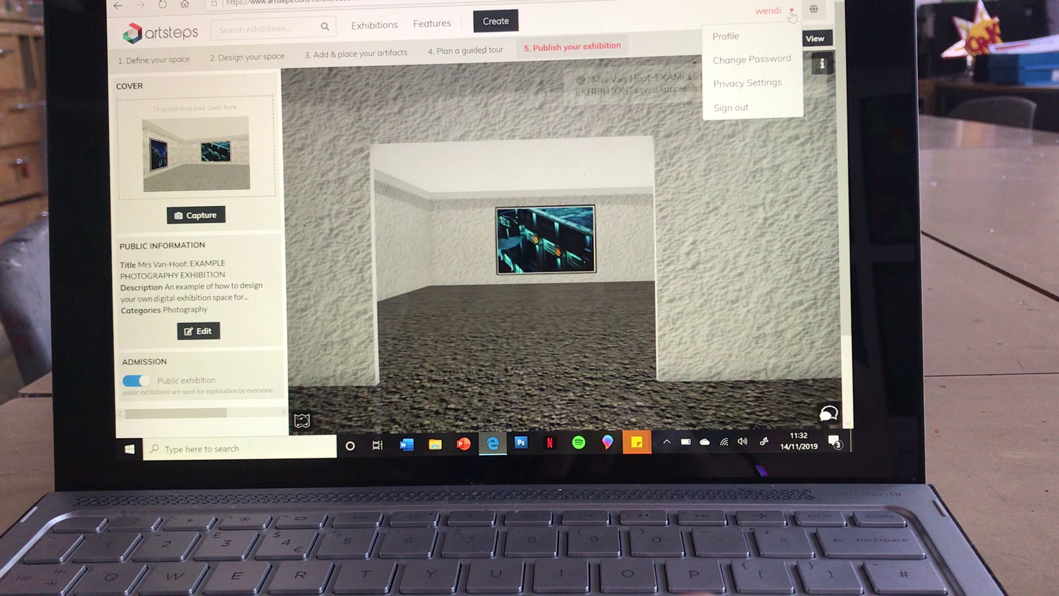
pyautogui.click(725, 38)
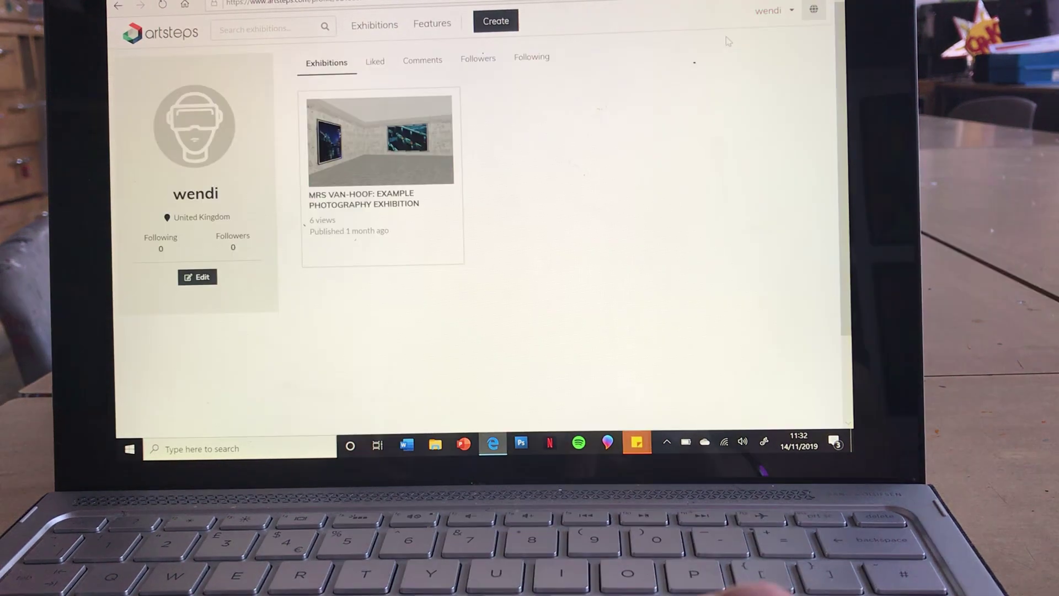